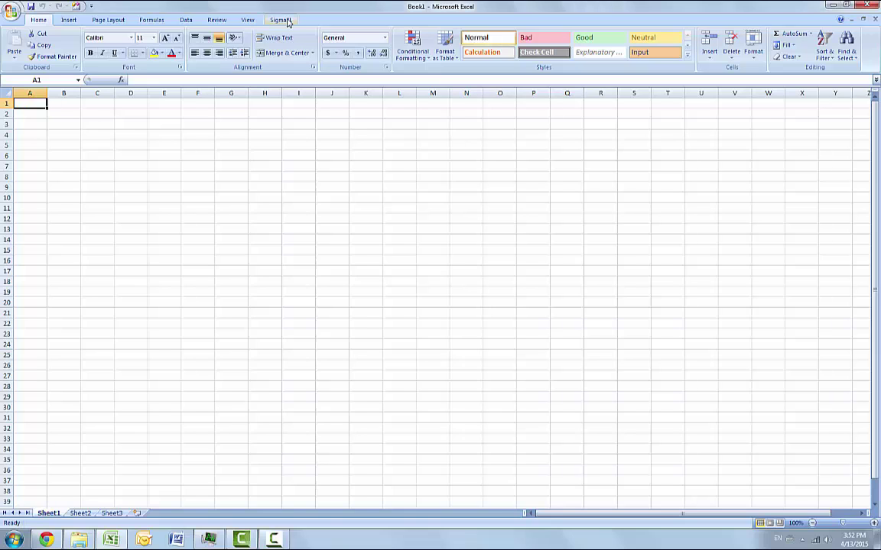
Open the Customer Data sample workbook from SigmaXL's sample data files.
click(280, 20)
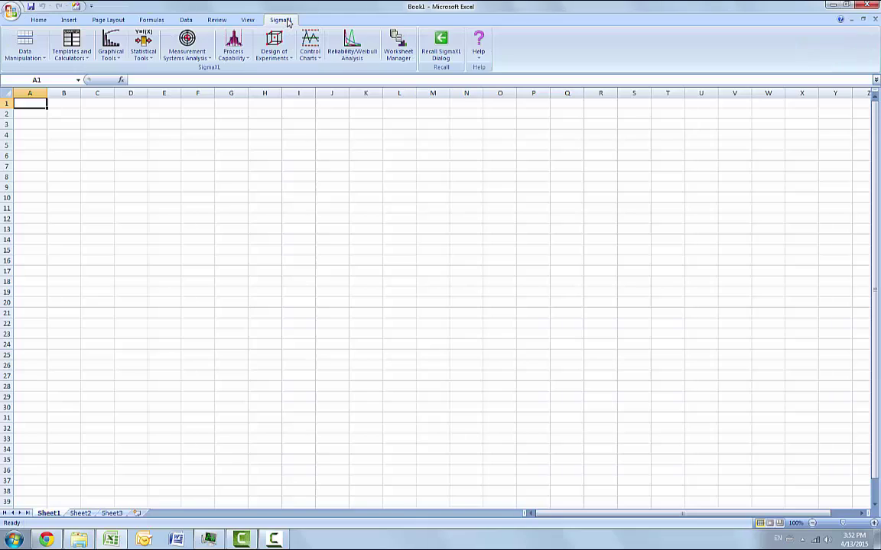
click(474, 63)
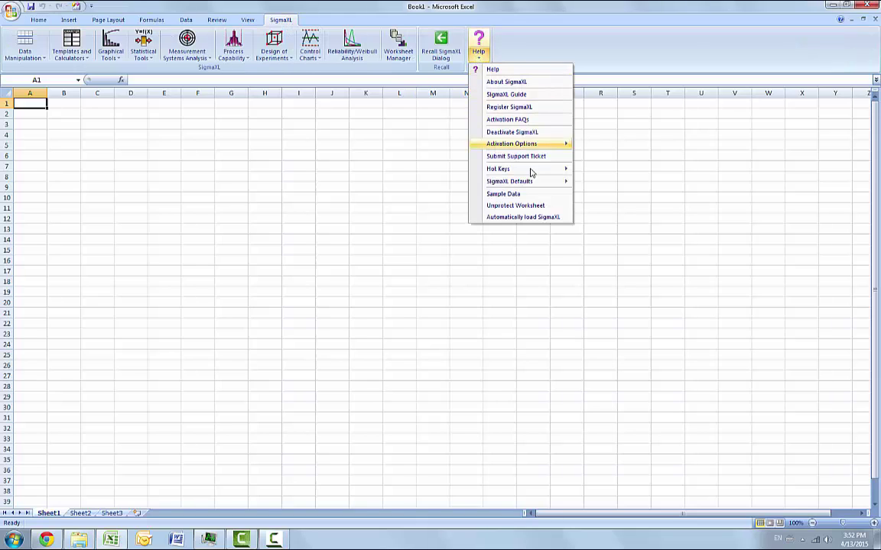
click(510, 196)
click(472, 309)
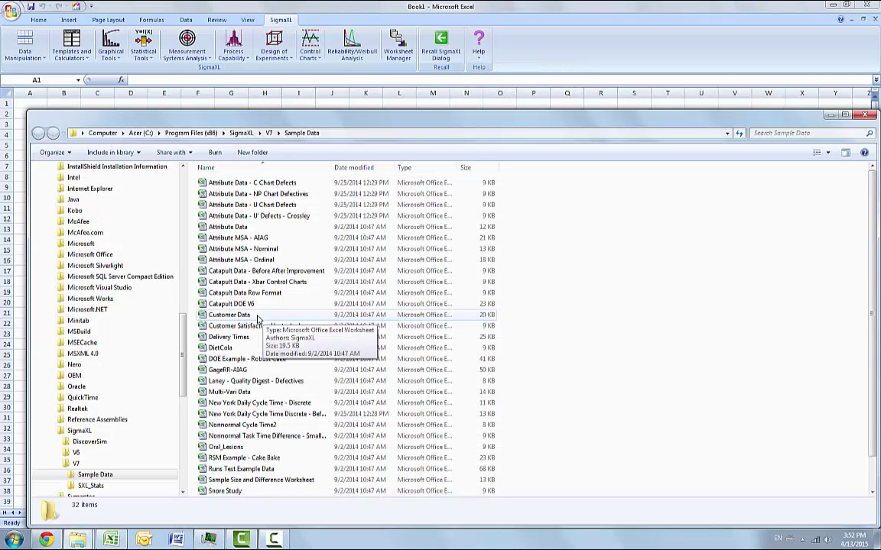
double_click(256, 317)
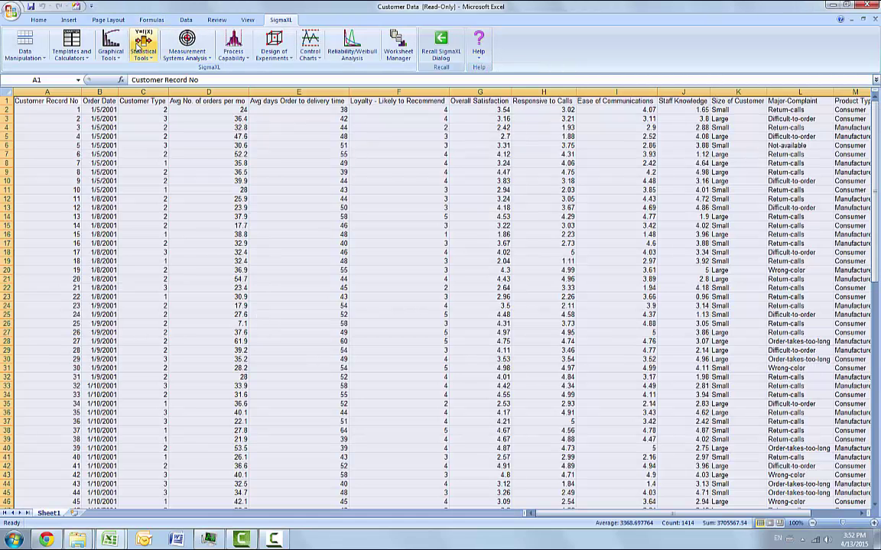
Start the exact Mood's Median test on data range $A$1:$N$101.
click(136, 42)
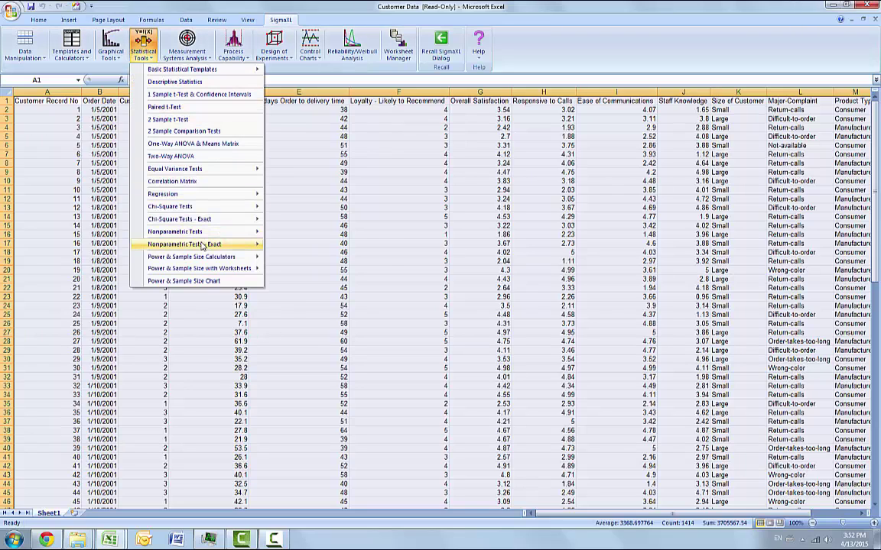
mouse_move(183, 244)
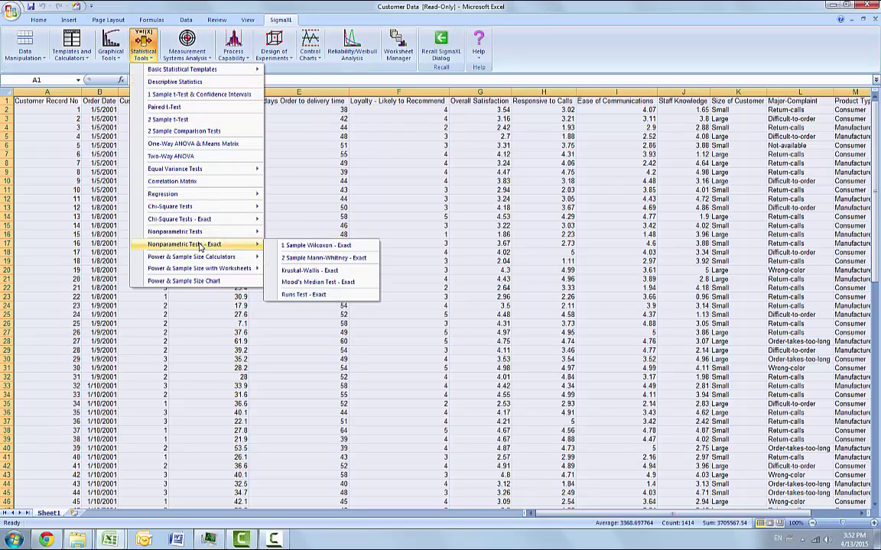
click(344, 283)
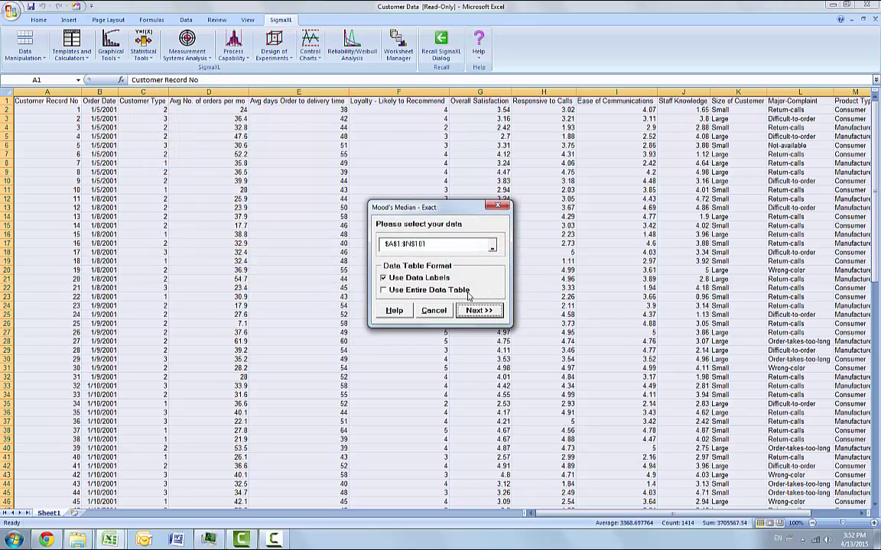
Use the entire data table, with Overall Satisfaction as numeric Y and Customer Type as group X.
click(384, 290)
key(Return)
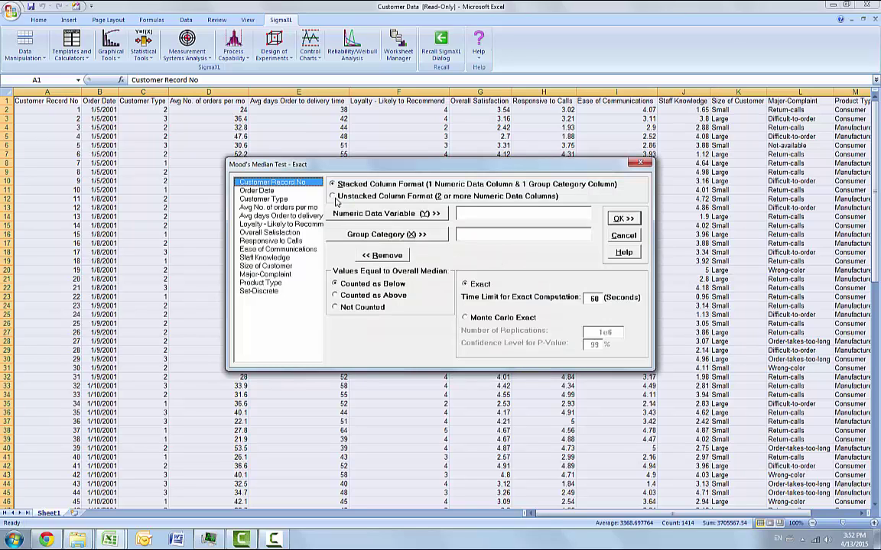
click(288, 232)
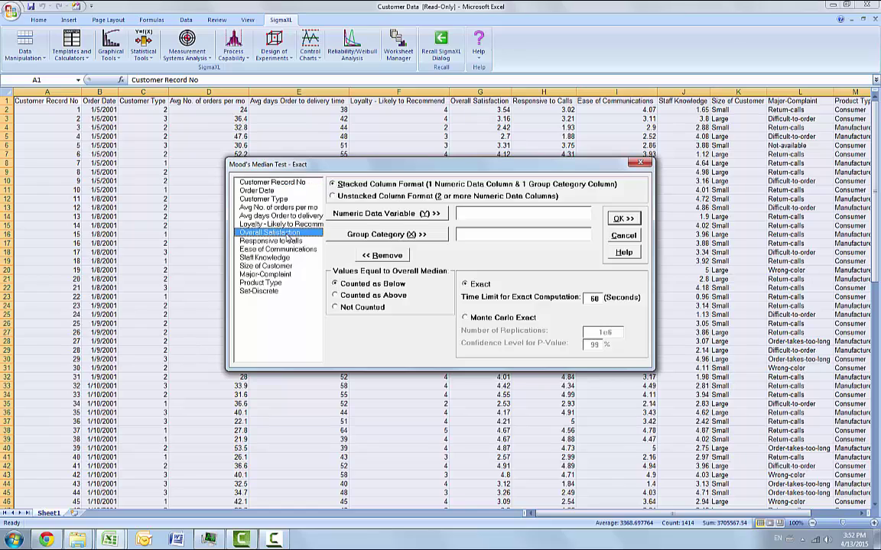
click(365, 217)
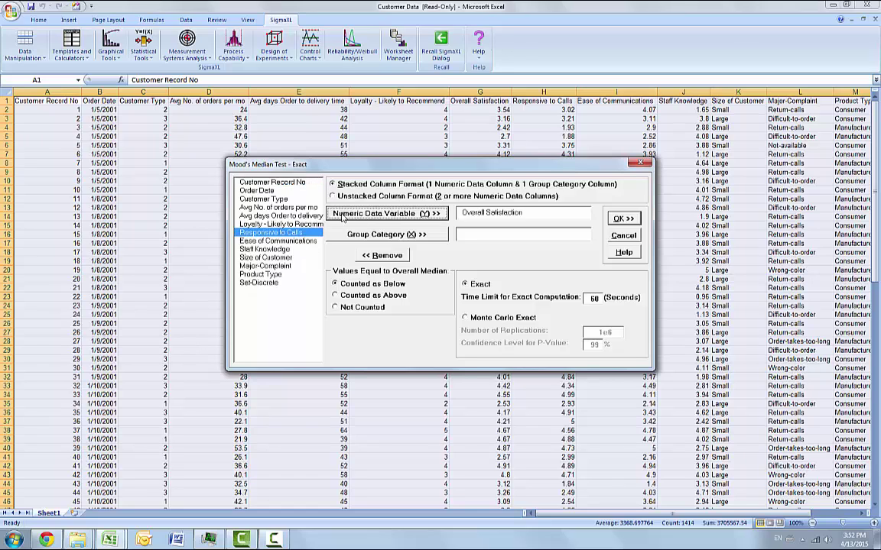
click(369, 240)
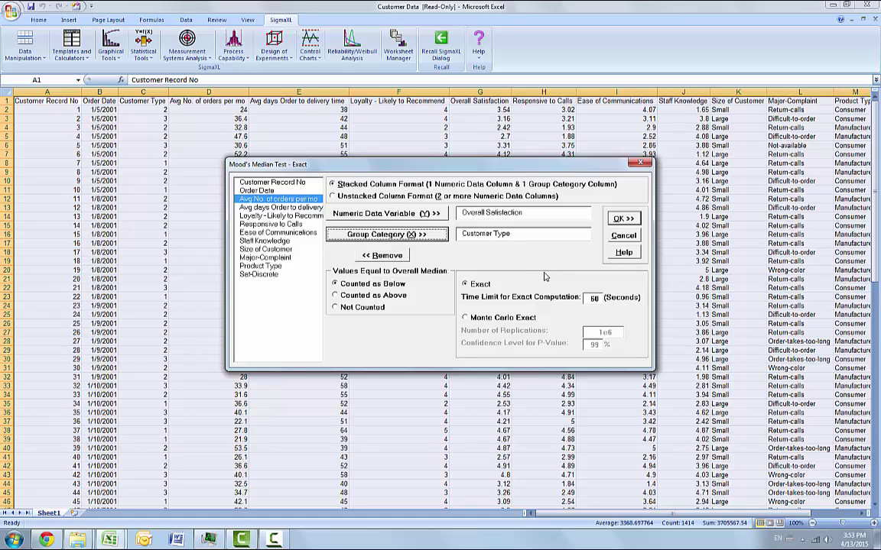
Run the exact test to get a results sheet with p-value 0.0012 and a median CI chart.
click(623, 219)
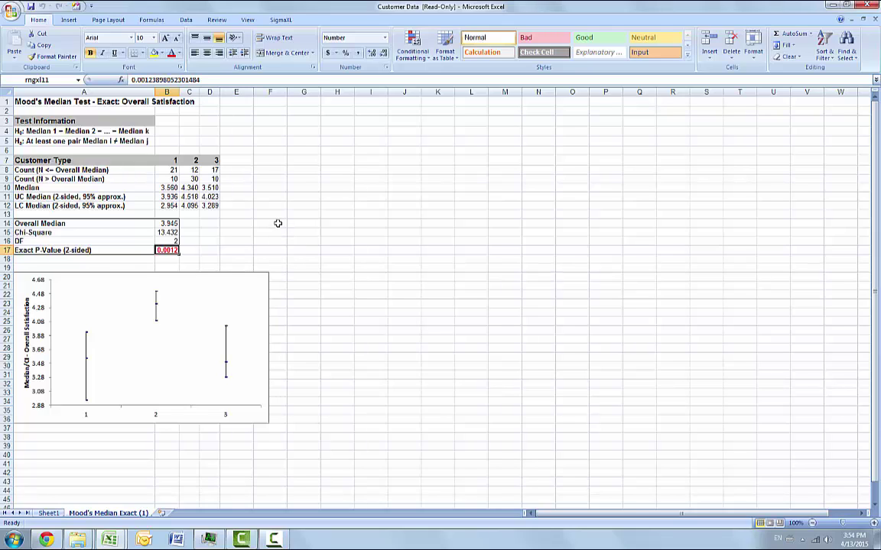
Recall the Mood's Median dialog and switch to Monte Carlo exact, 1e6 replications at 99% confidence.
click(280, 20)
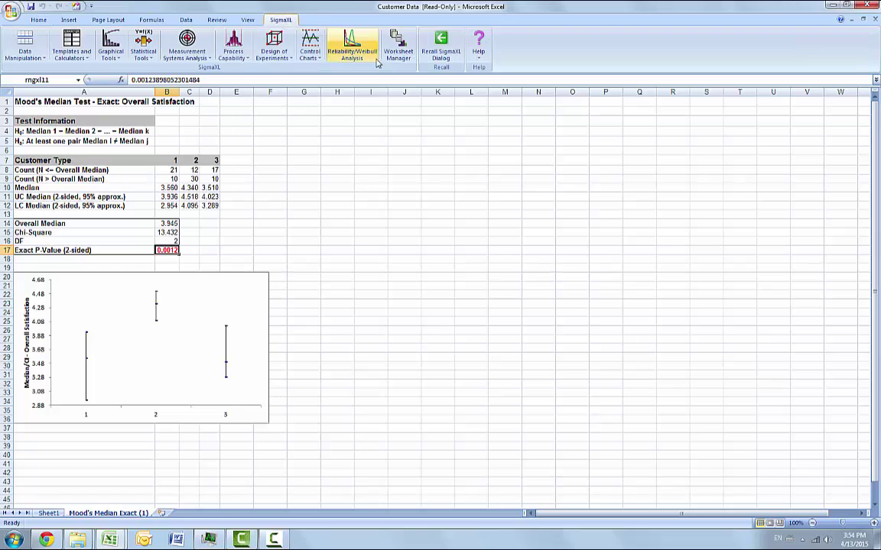
click(440, 44)
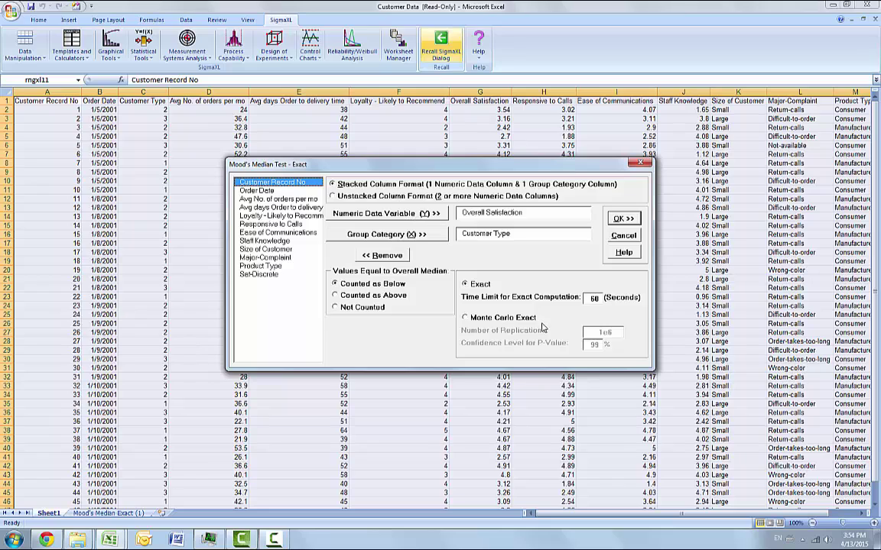
click(470, 317)
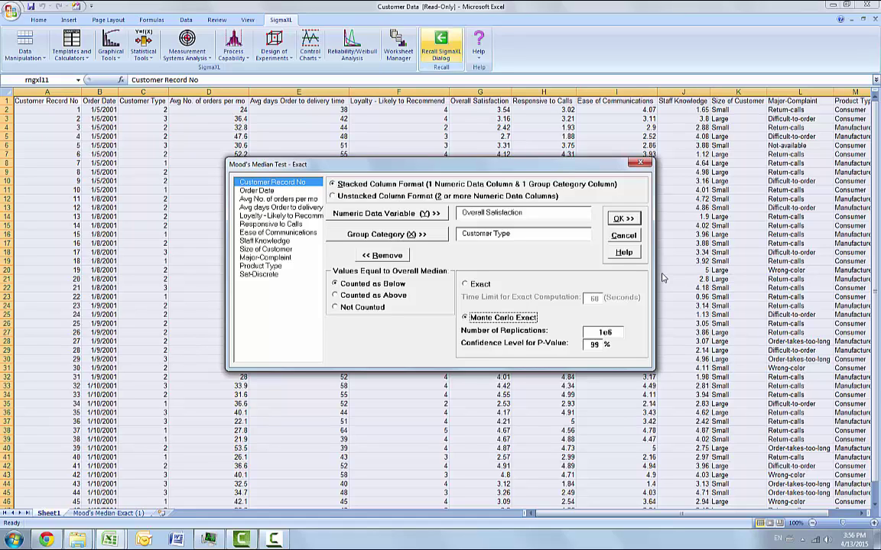
click(619, 220)
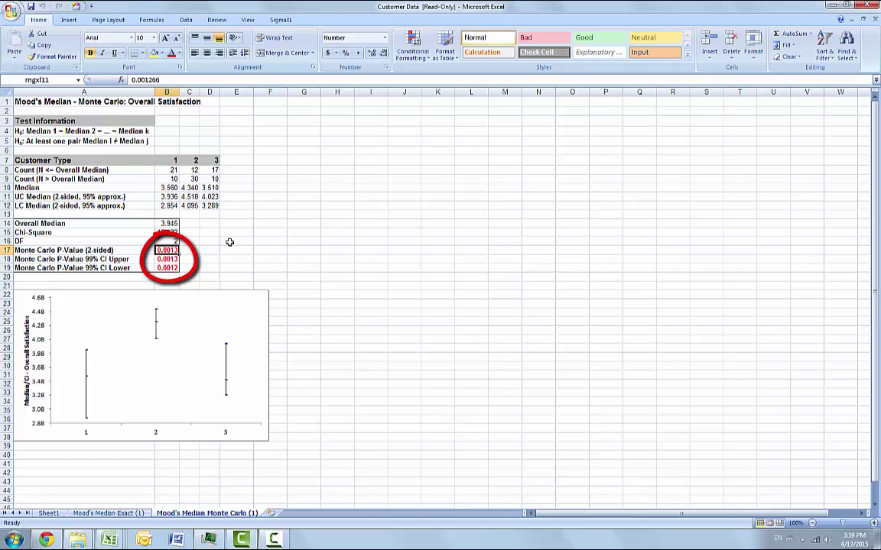
click(172, 267)
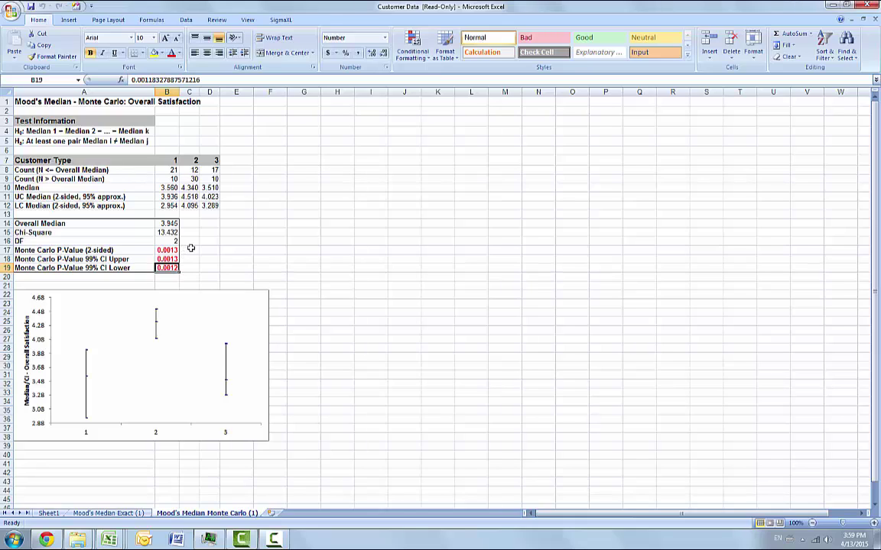
click(328, 241)
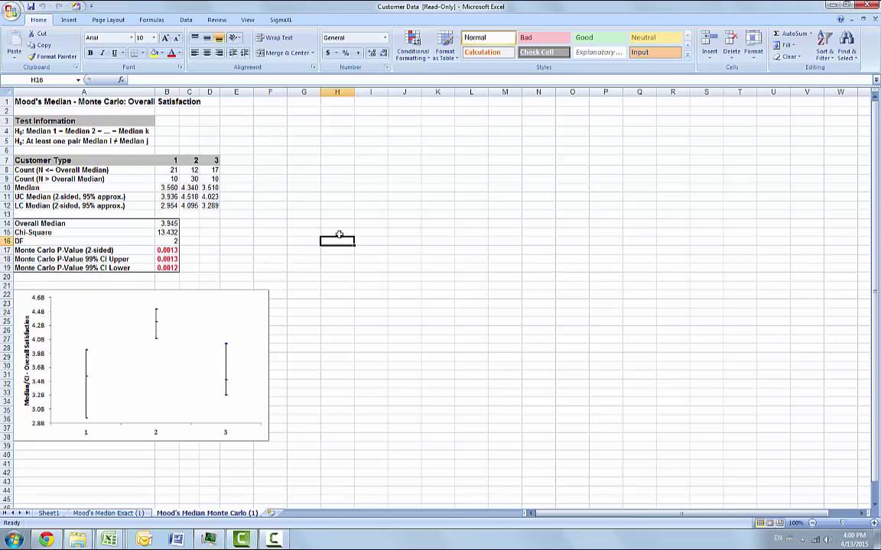
Open the Snore Study workbook from SigmaXL's sample data folder.
click(281, 21)
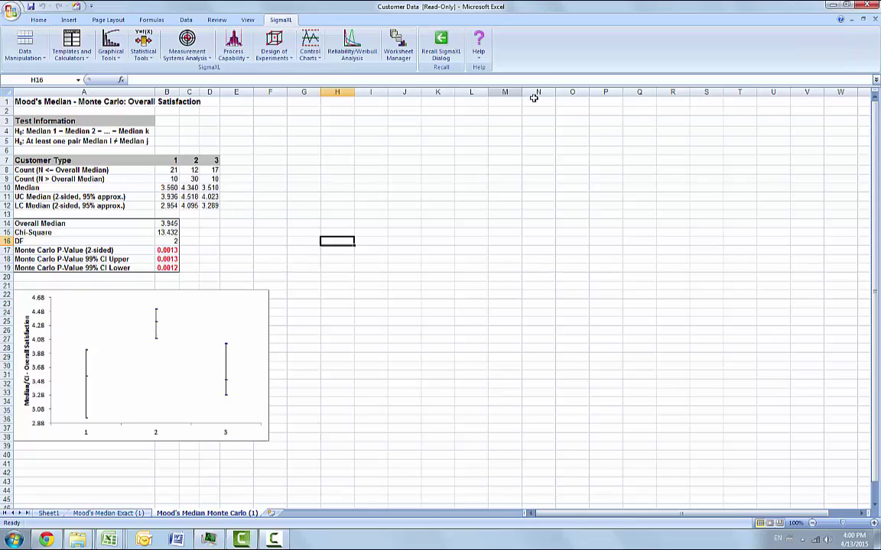
click(479, 54)
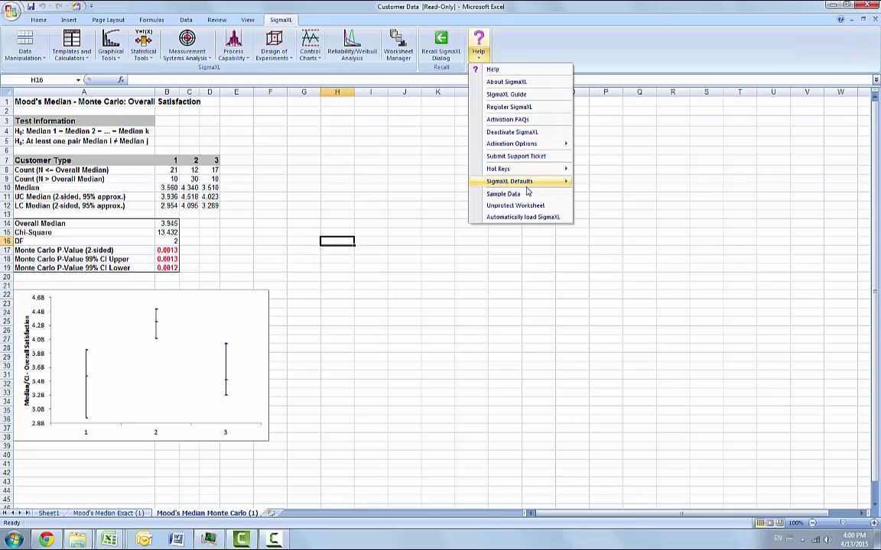
click(517, 299)
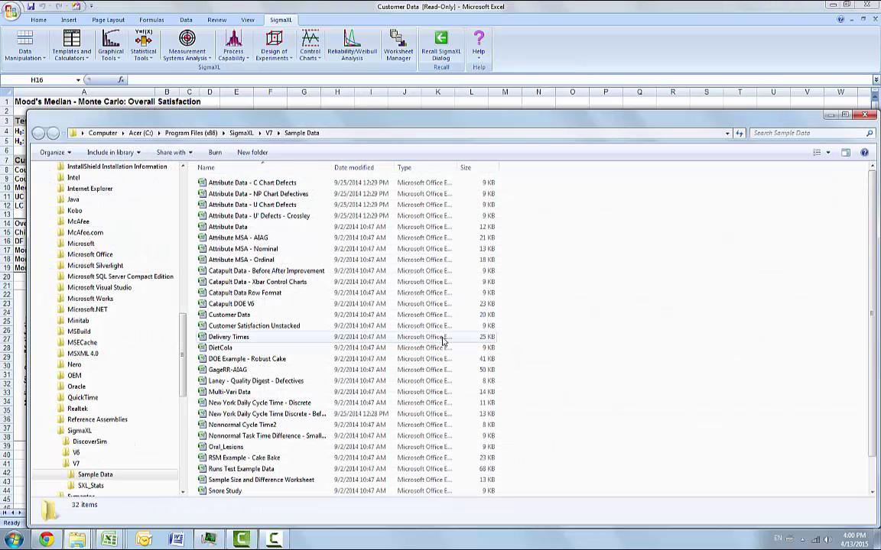
scroll(440, 340, down, 1)
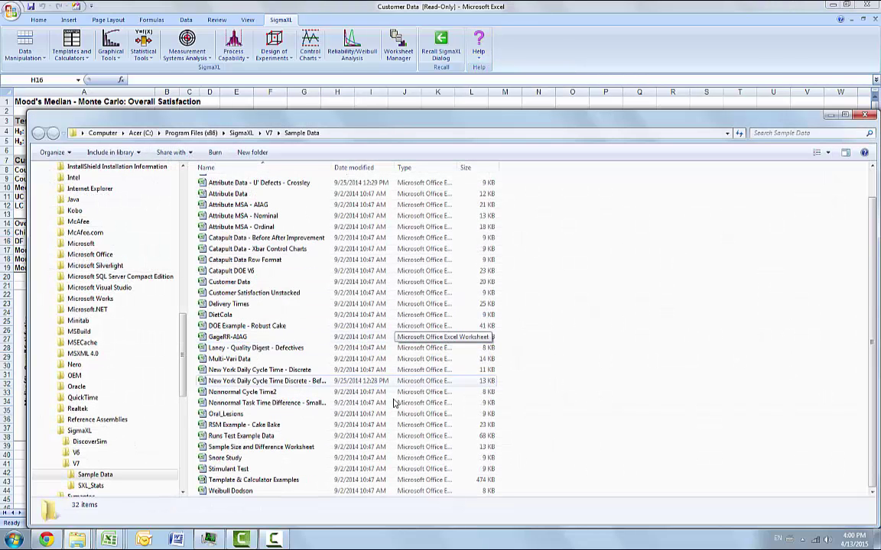
double_click(226, 458)
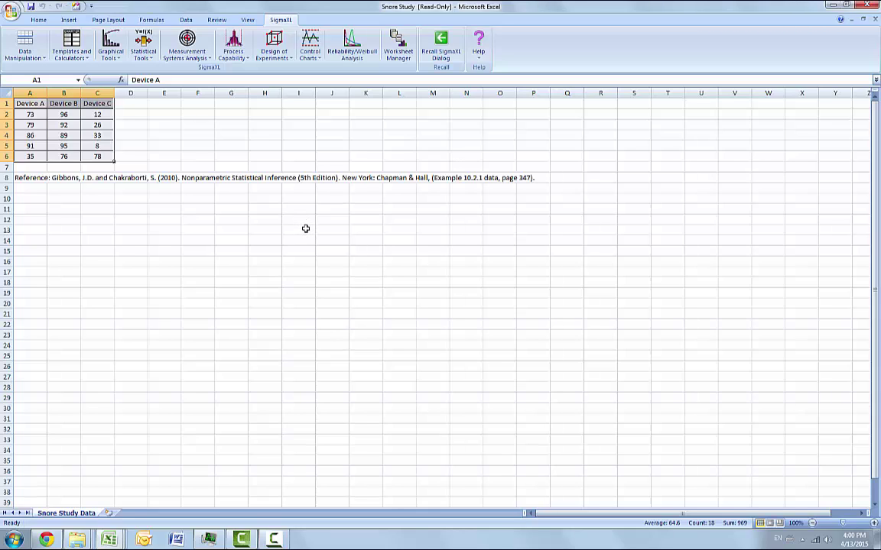
Start the exact Mood's Median test and accept the detected data range.
click(145, 46)
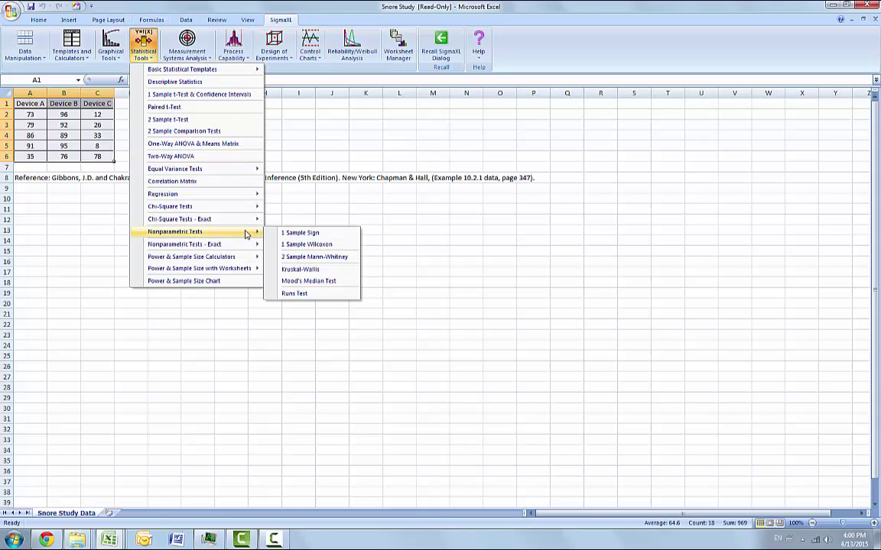
mouse_move(244, 244)
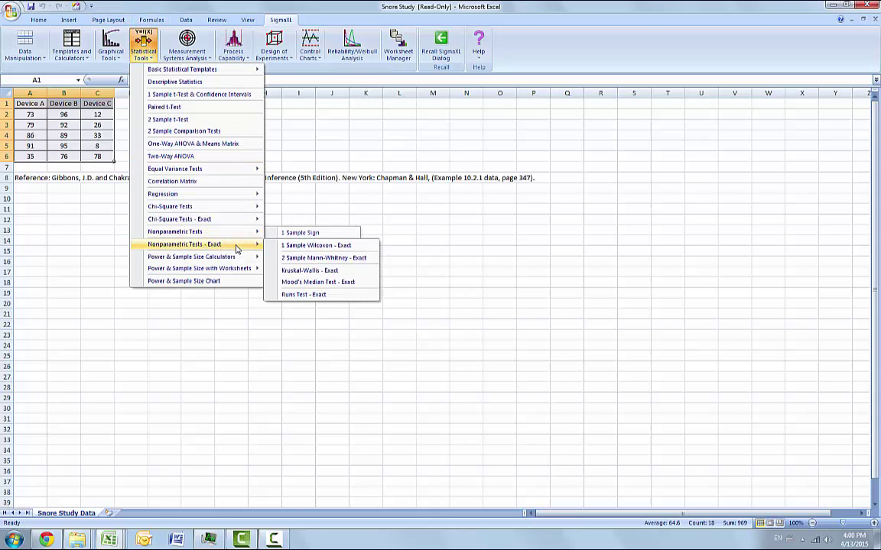
click(340, 282)
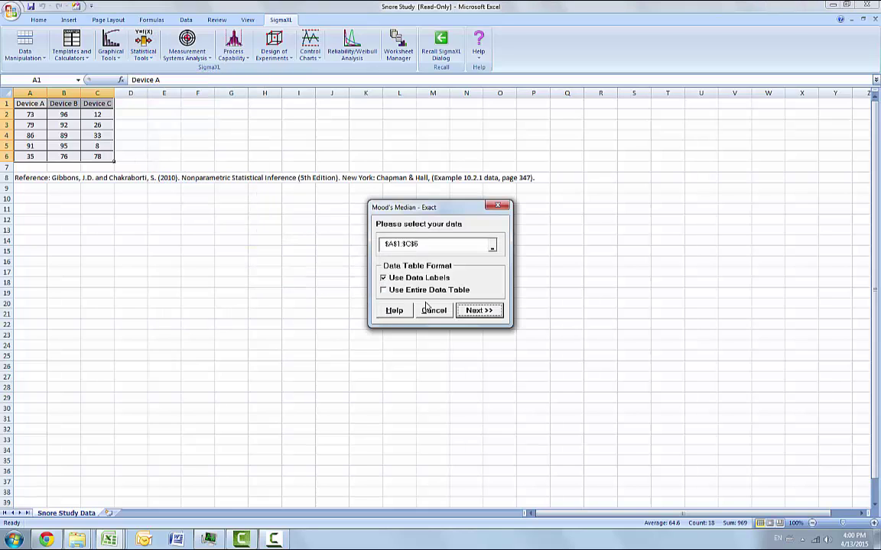
click(477, 311)
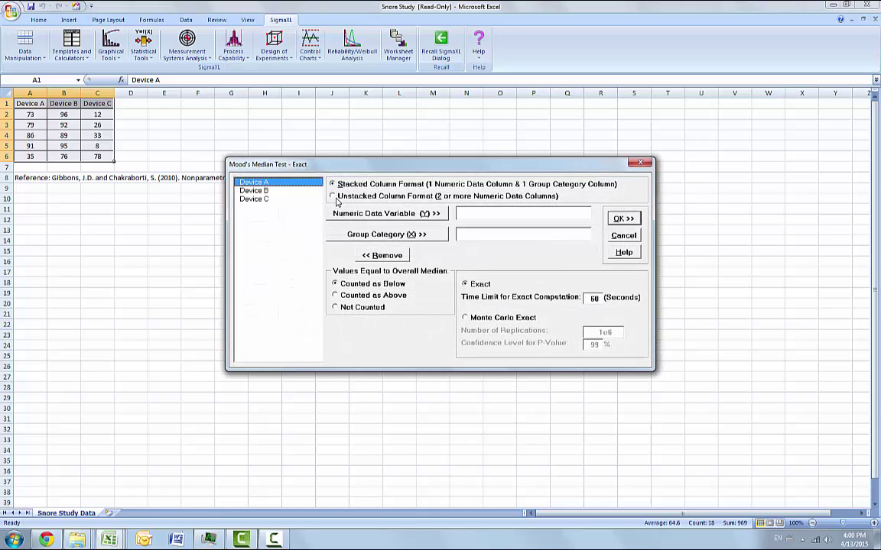
Choose unstacked format with Device A, Device B and Device C as numeric data variables.
click(341, 198)
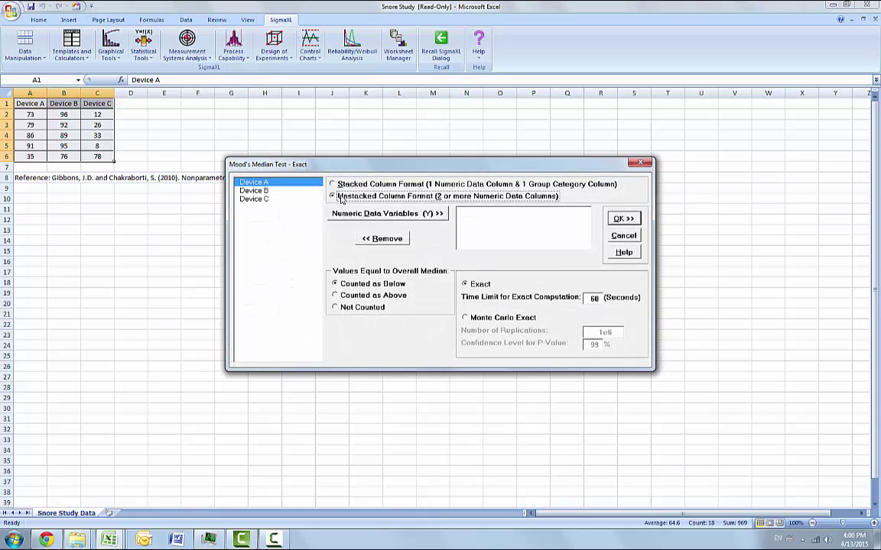
shift+click(268, 201)
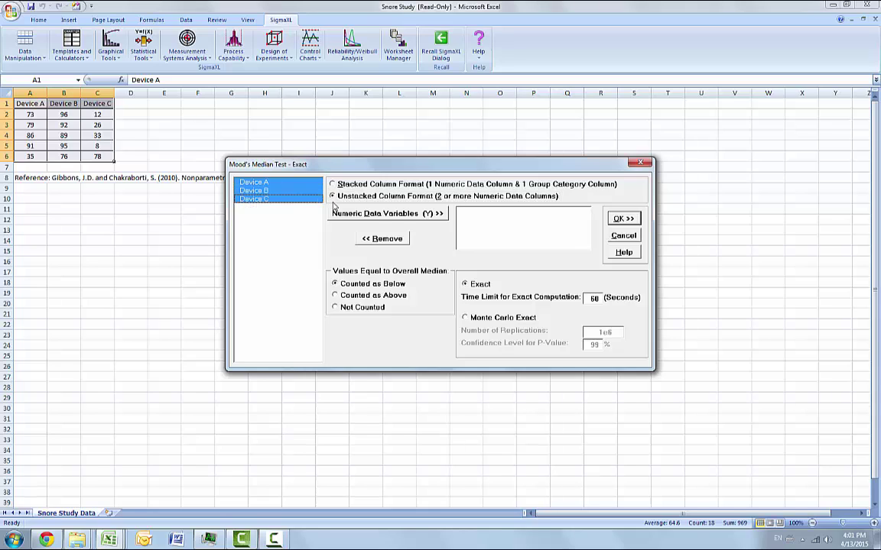
click(396, 216)
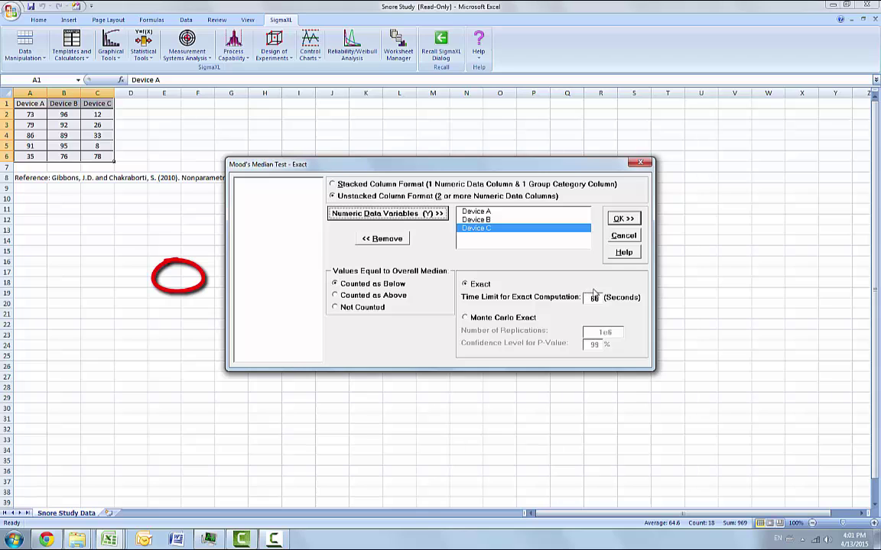
key(Return)
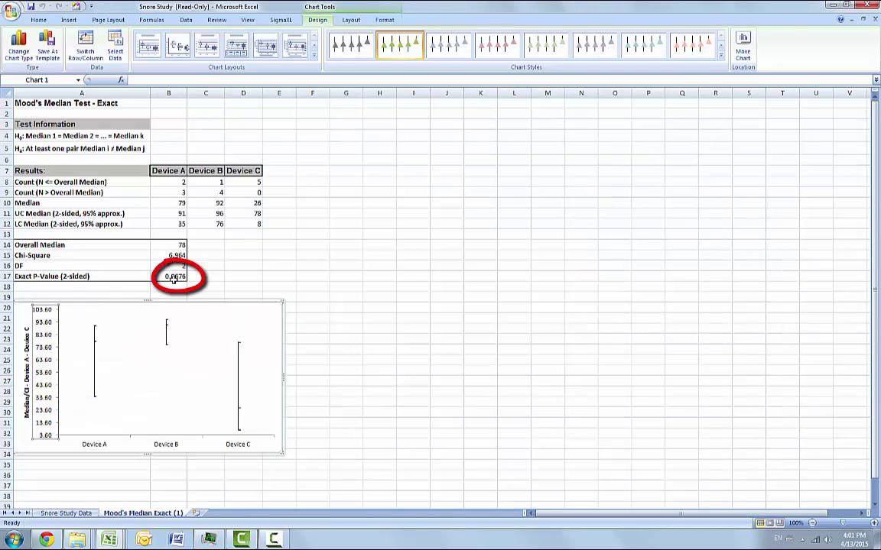
click(172, 276)
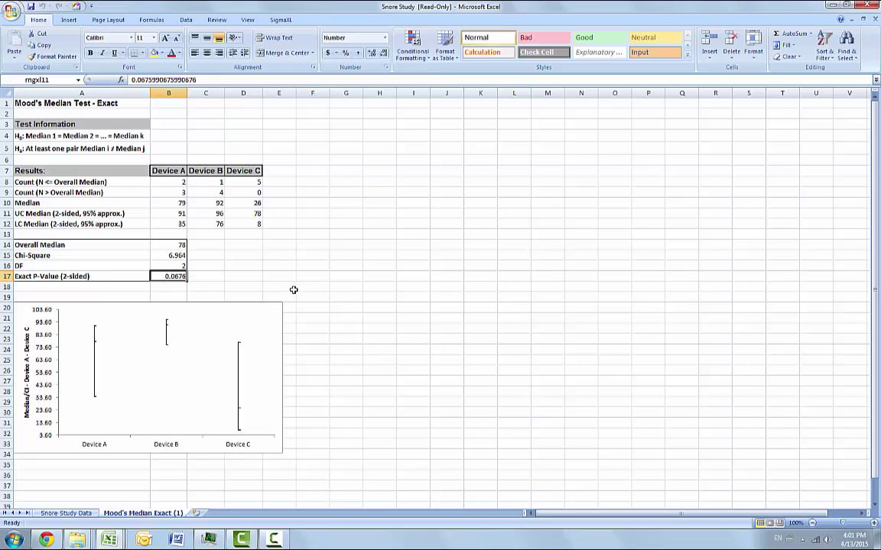
Recall the exact Mood's Median dialog for Devices A–C and count median ties as above.
click(374, 287)
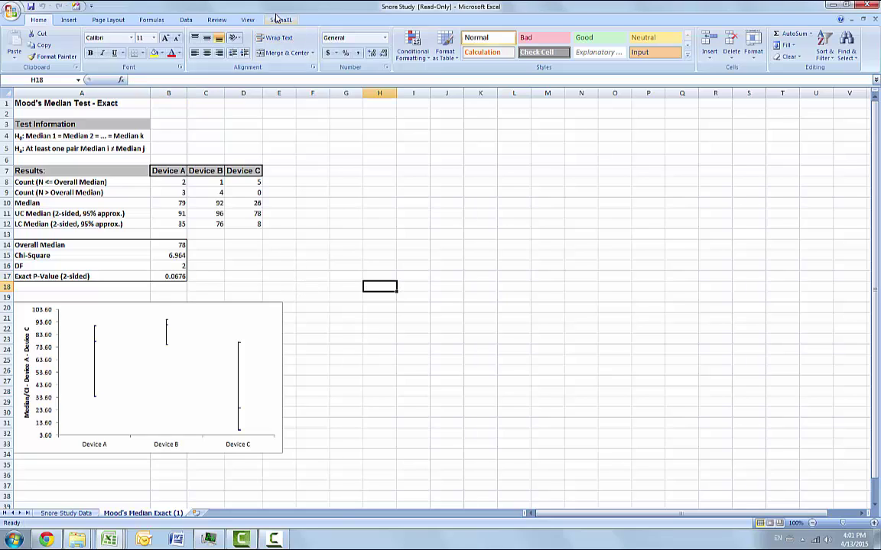
click(280, 19)
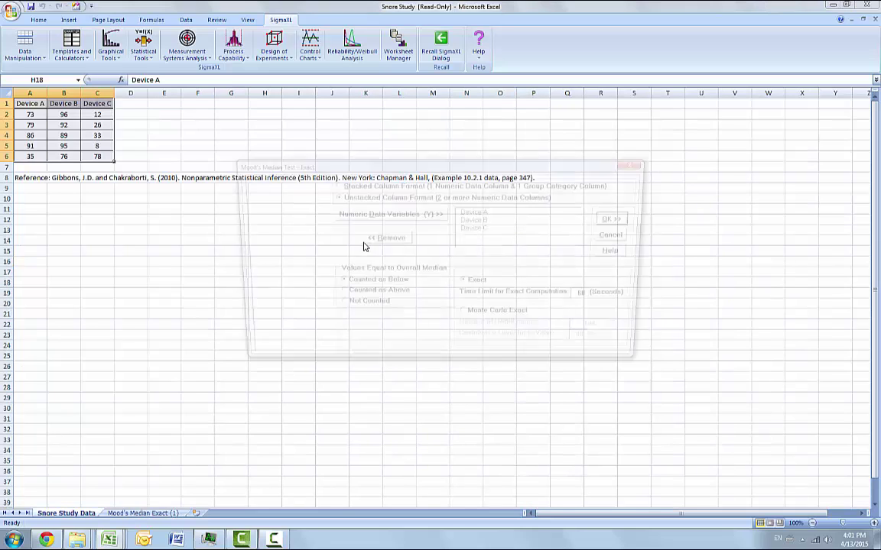
click(363, 296)
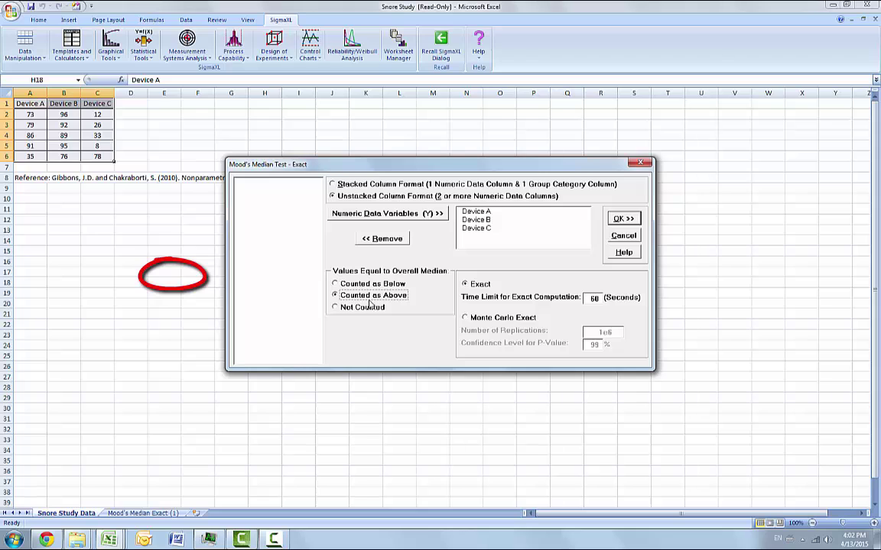
Rerun the test with ties counted above, giving chi-square 3.750 and exact p-value 0.3007.
click(619, 219)
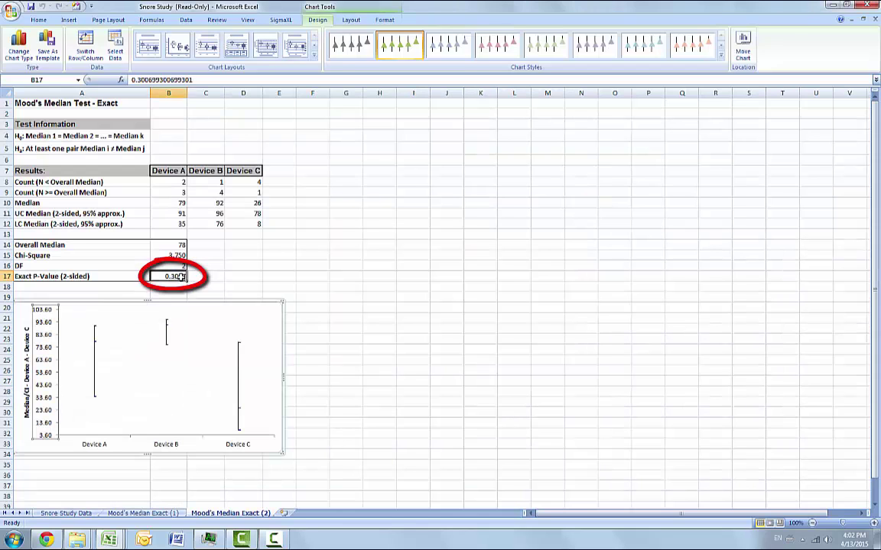